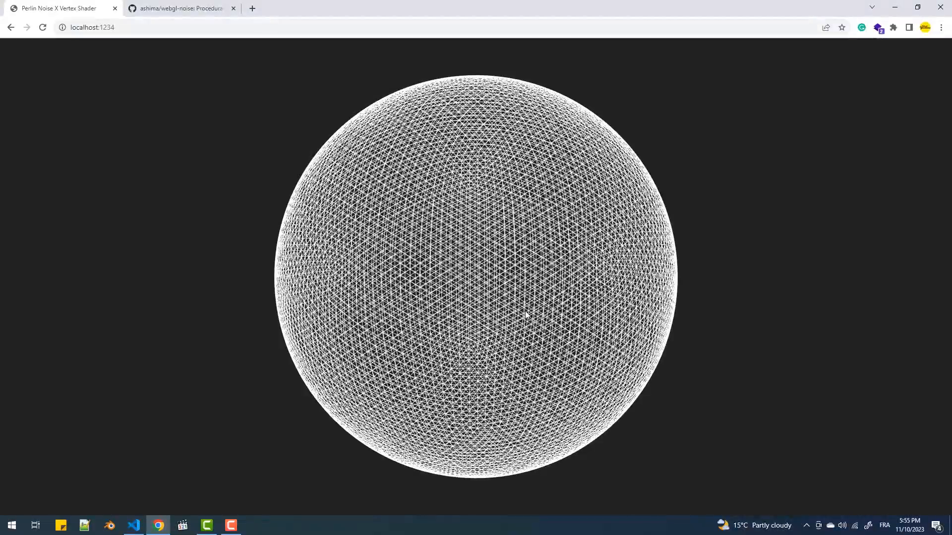
Step: Switch from the Chrome sphere preview to the scripts.js code in VS Code
left_click(134, 526)
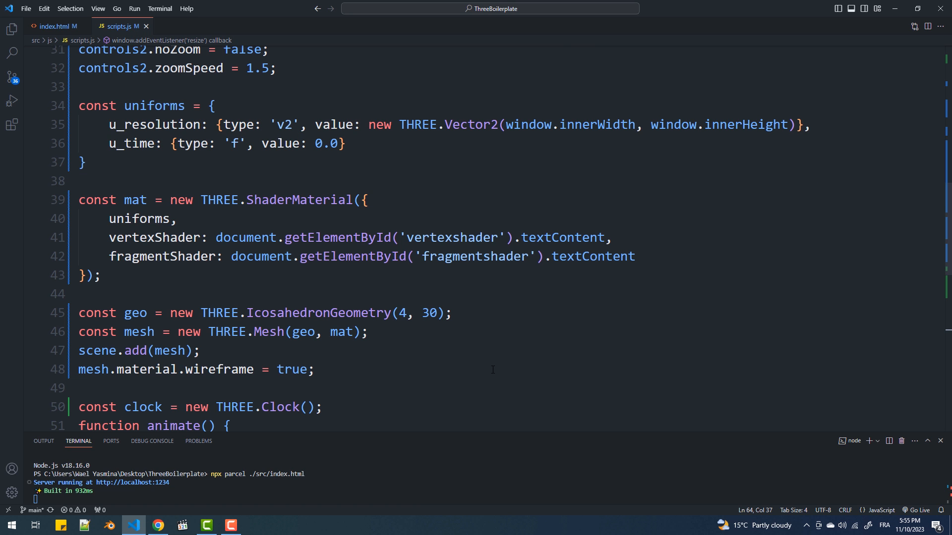
Step: Review the shaders in index.html, then bring up the ashima/webgl-noise GitHub page in Chrome
left_click(56, 27)
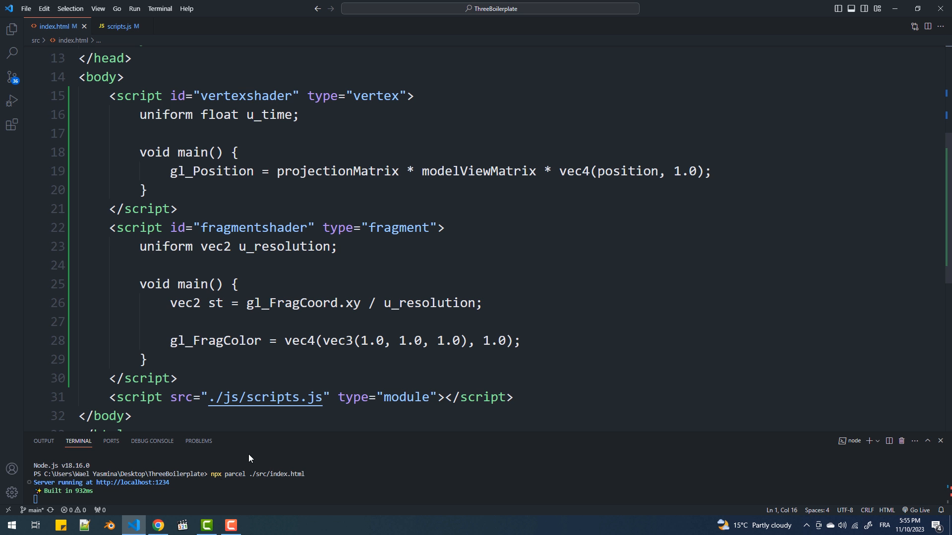
left_click(157, 526)
left_click(181, 8)
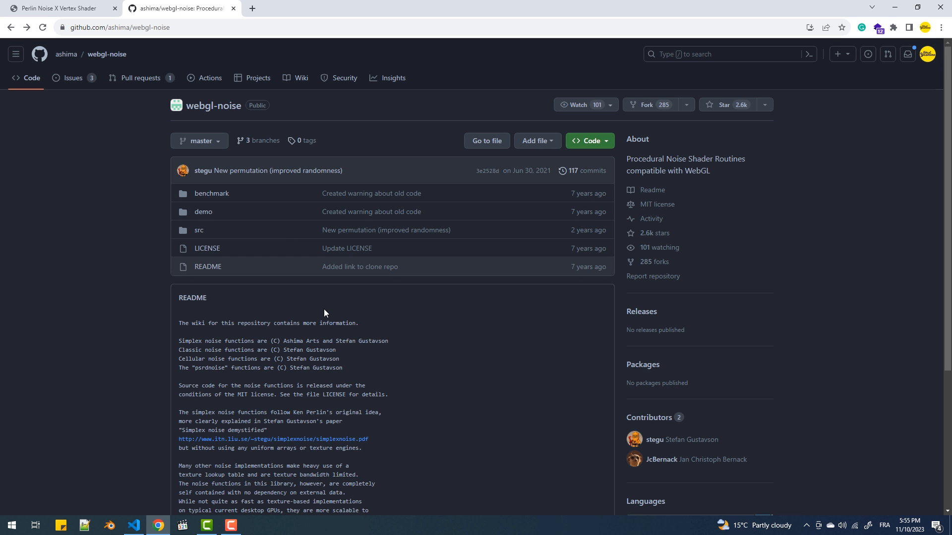
Step: Open src/classicnoise3D.glsl and select its helper functions from mod289 to fade
left_click(198, 230)
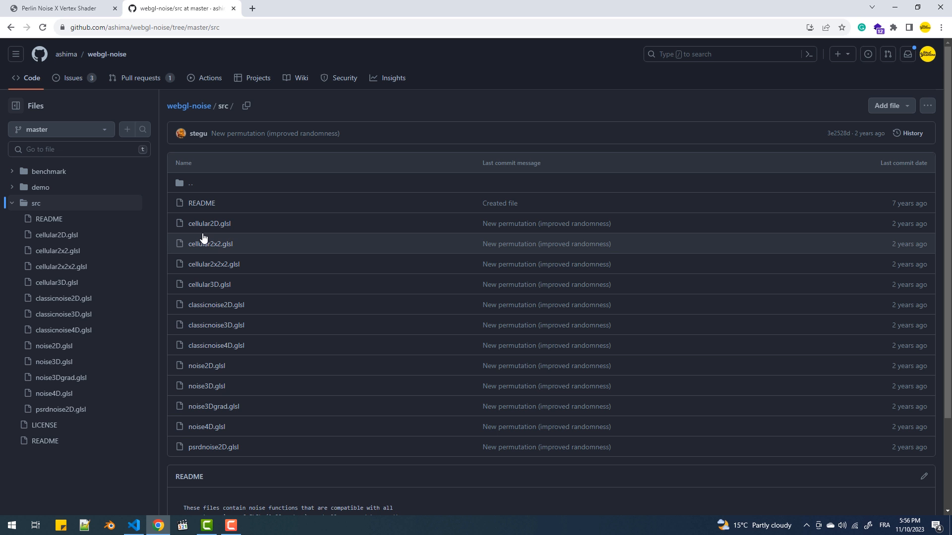
left_click(215, 326)
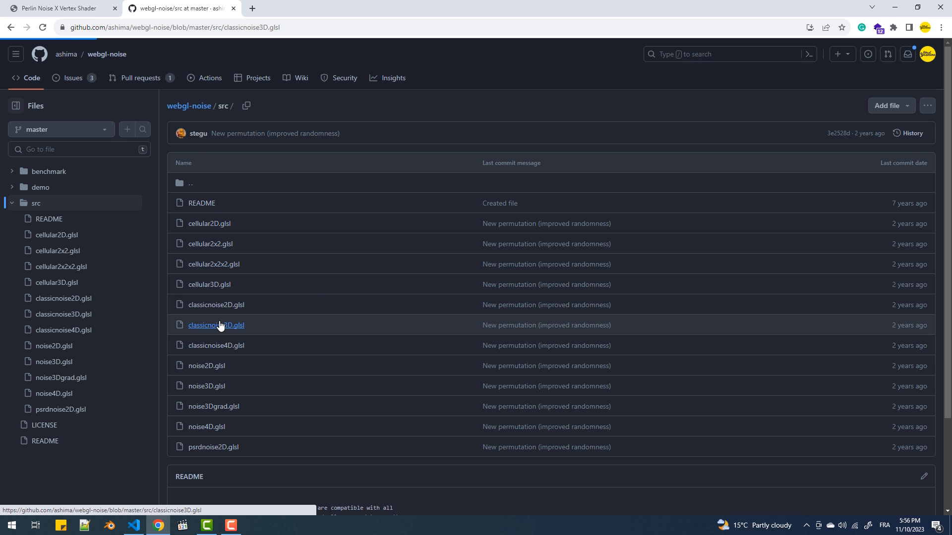
scroll(219, 325, "down", 3)
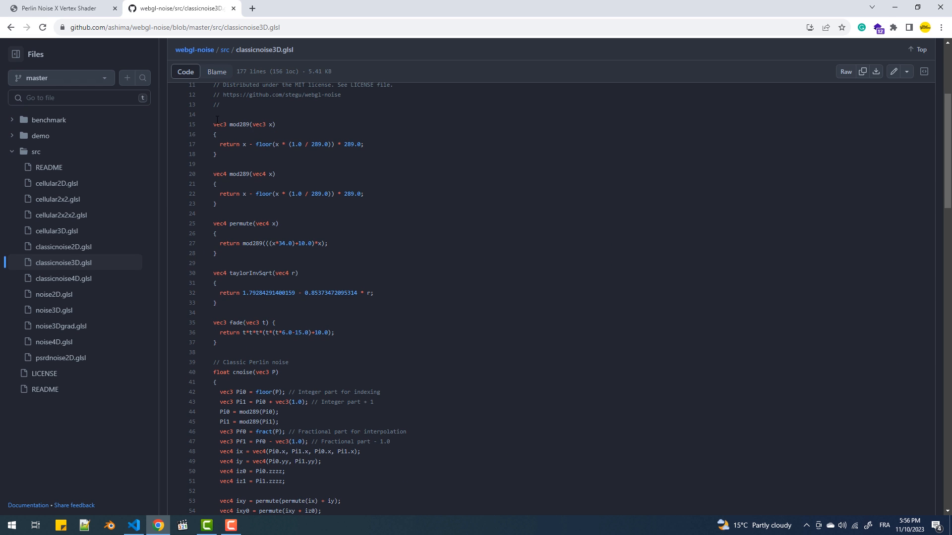
left_click_drag(214, 124, 223, 255)
left_click_drag(292, 266, 297, 348)
Step: Paste the helper functions into the vertex shader in index.html and return to the noise source
key("ctrl+c")
left_click(133, 525)
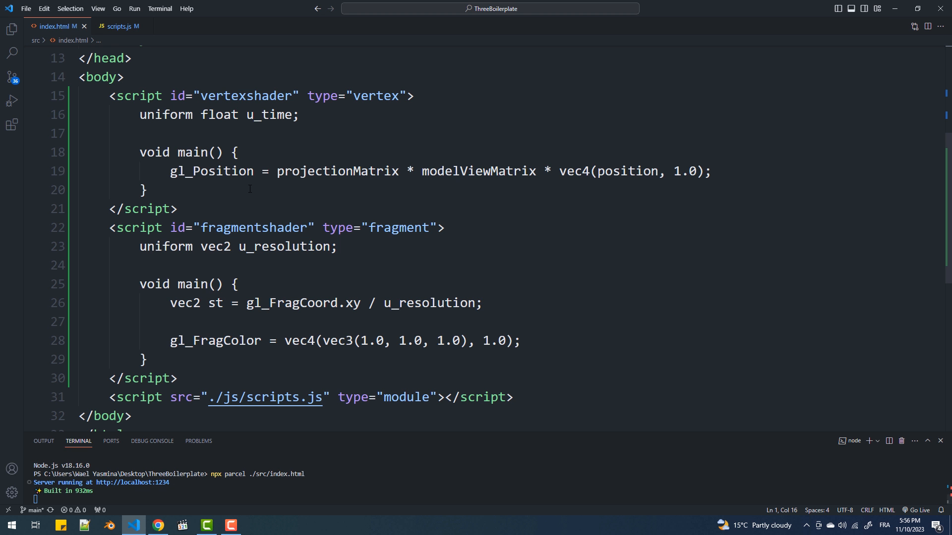
key("Return")
key("ctrl+v")
key("Return")
key("Return")
left_click(159, 525)
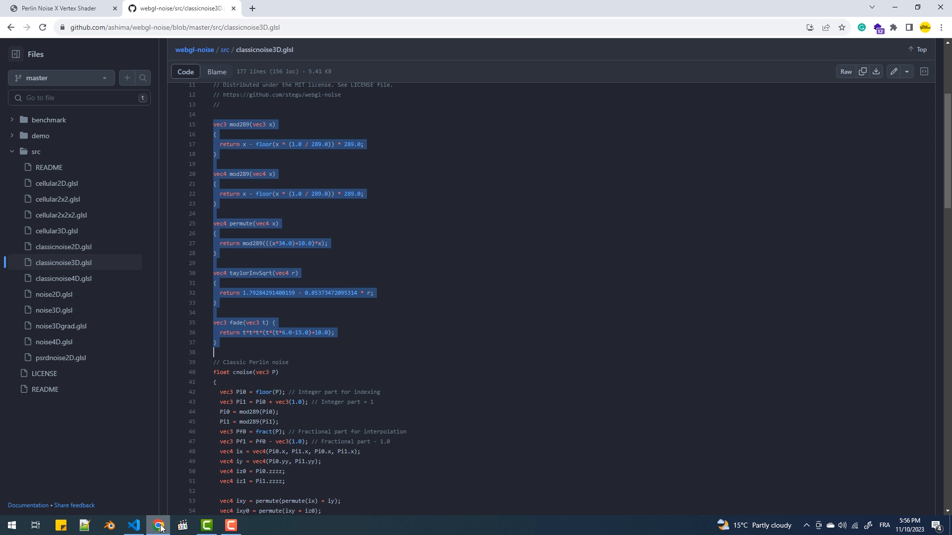
scroll(395, 214, "down", 3)
scroll(395, 213, "down", 2)
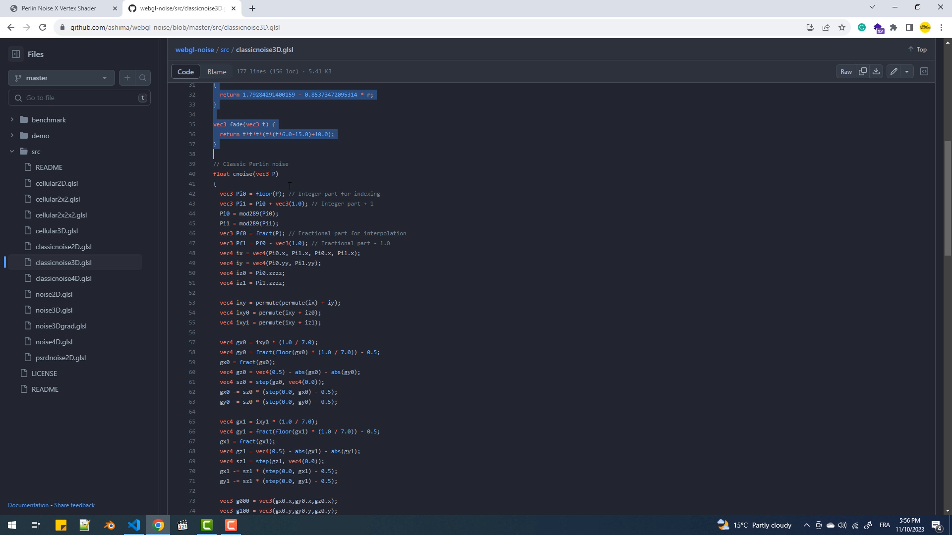
scroll(335, 223, "down", 5)
scroll(357, 208, "down", 5)
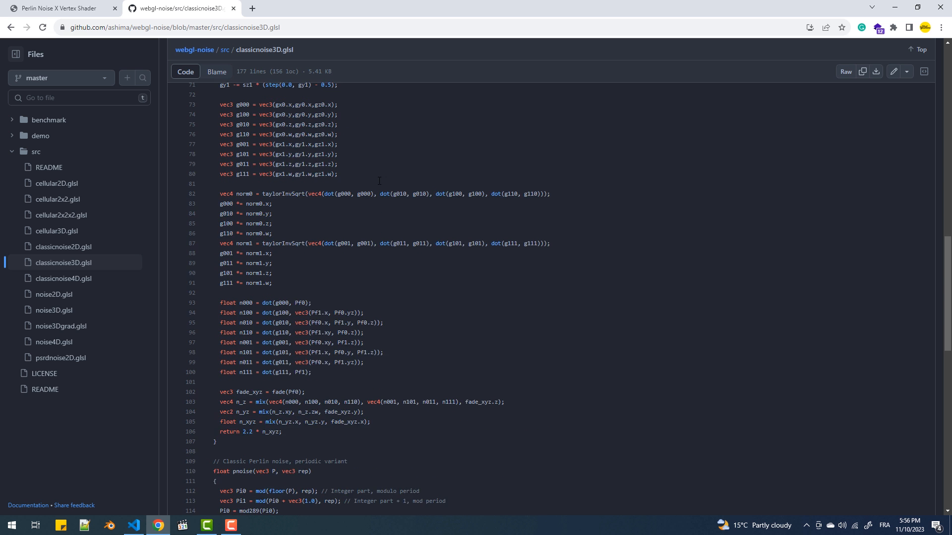
scroll(379, 182, "down", 3)
scroll(380, 182, "down", 3)
scroll(379, 182, "down", 2)
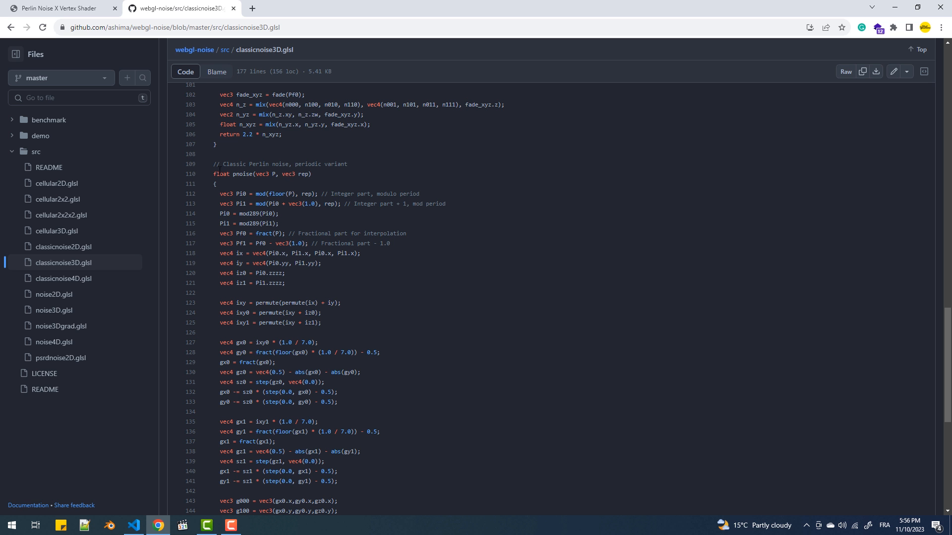
mouse_move(213, 164)
left_mouse_down()
mouse_move(297, 335)
mouse_move(313, 513)
mouse_move(317, 497)
left_mouse_up()
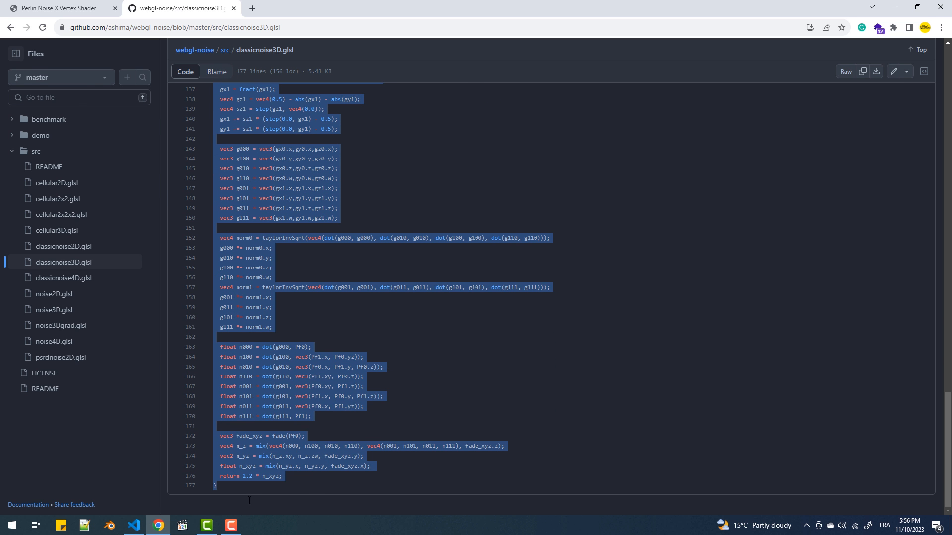
Step: Paste the Perlin noise functions into the vertex shader above main
left_click(134, 526)
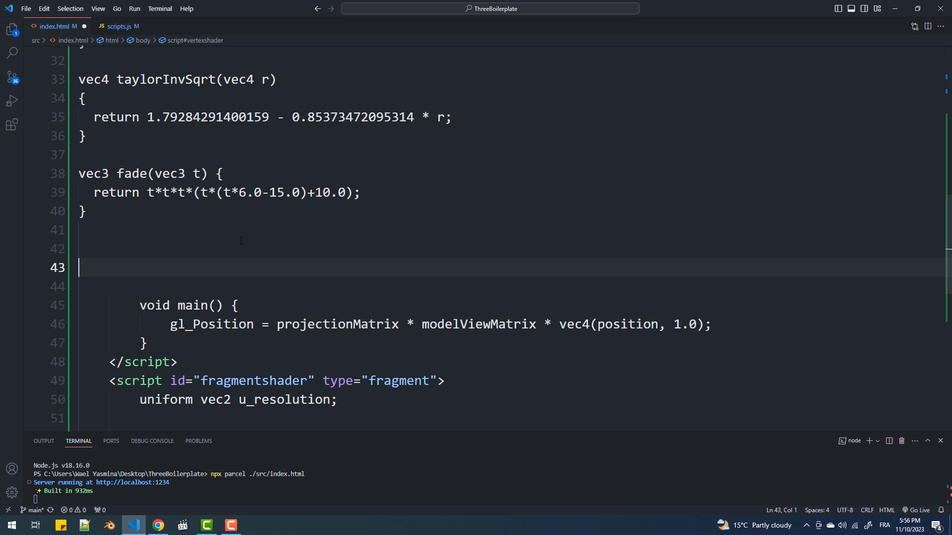
key("BackSpace")
key("ctrl+v")
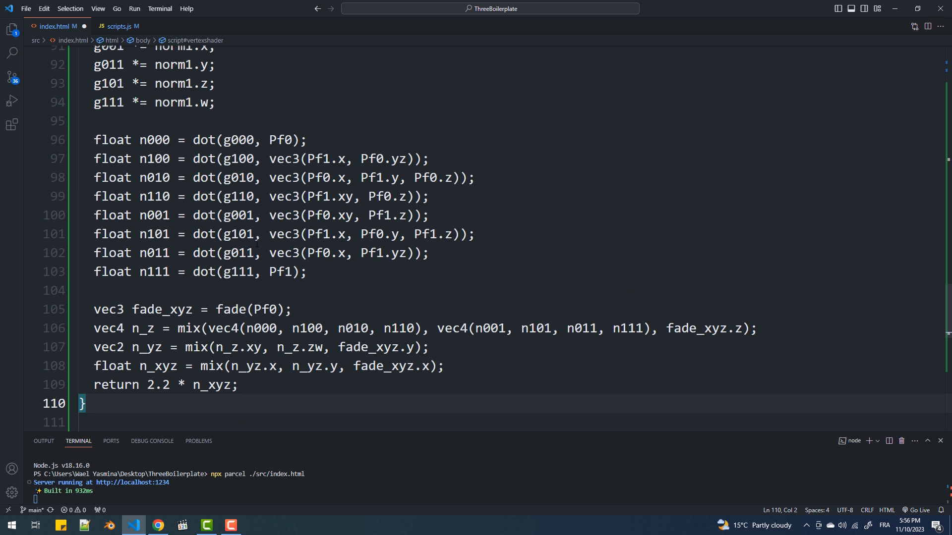
scroll(283, 248, "down", 3)
scroll(283, 248, "down", 2)
left_click(246, 193)
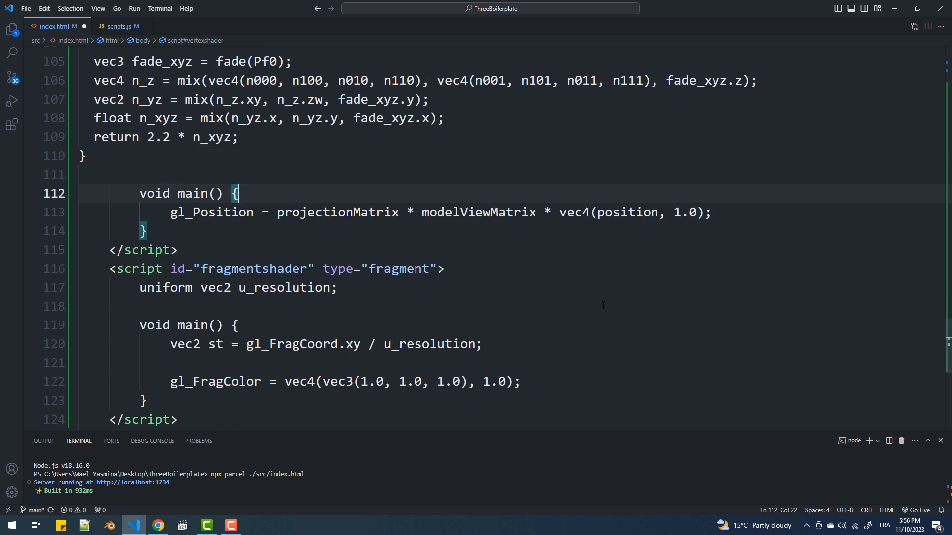
key("Return")
type("float noise =")
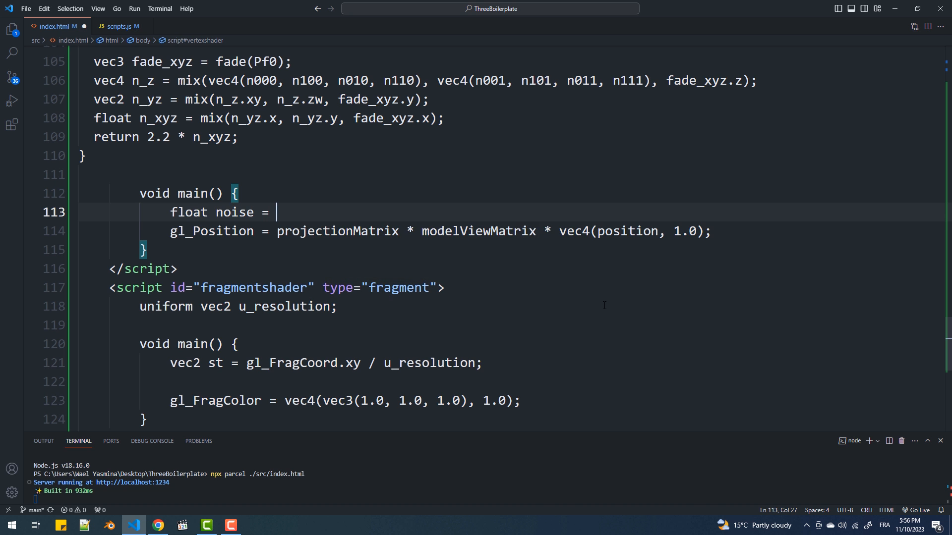
type("pnoise()position")
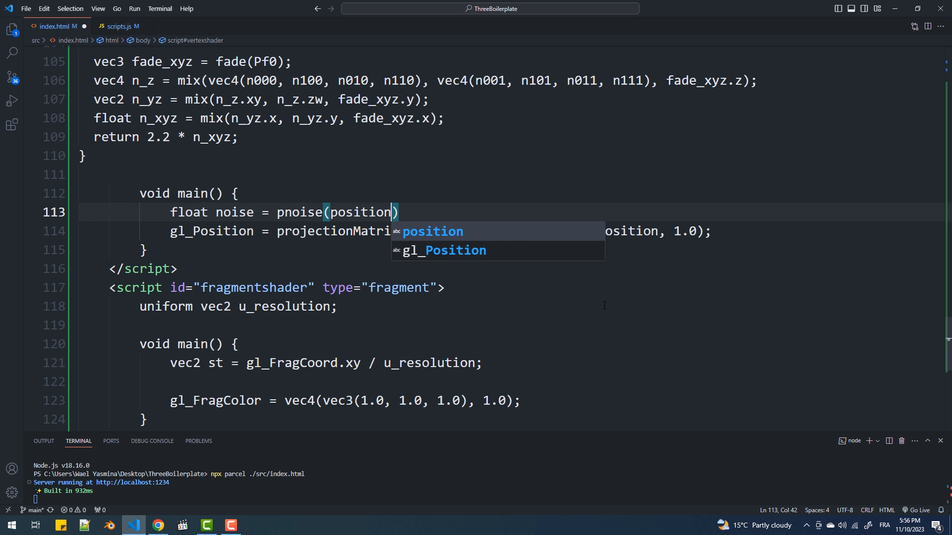
type(", vec3()")
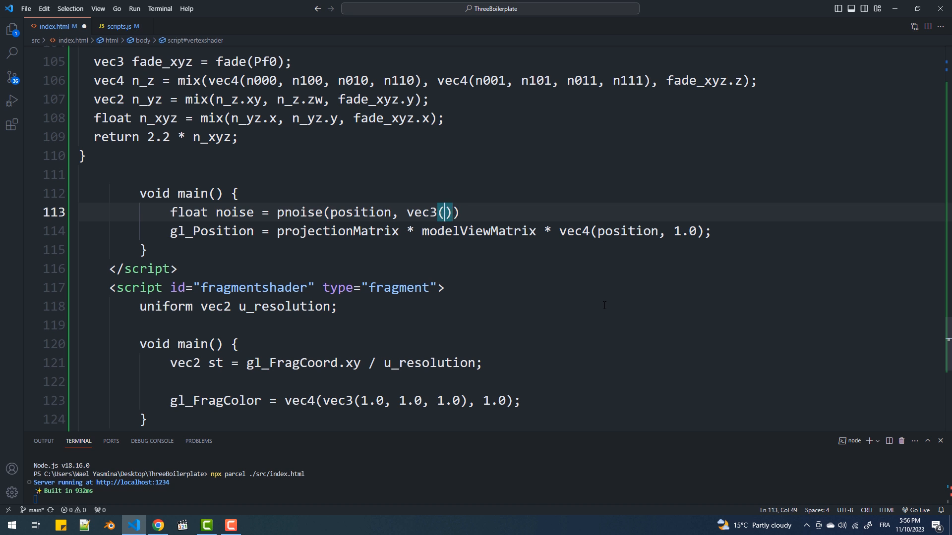
type("10.0")
Step: Compute pnoise displacement along the normal as newPosition and use it in gl_Position
key("End")
type(";")
key("Return")
type("f")
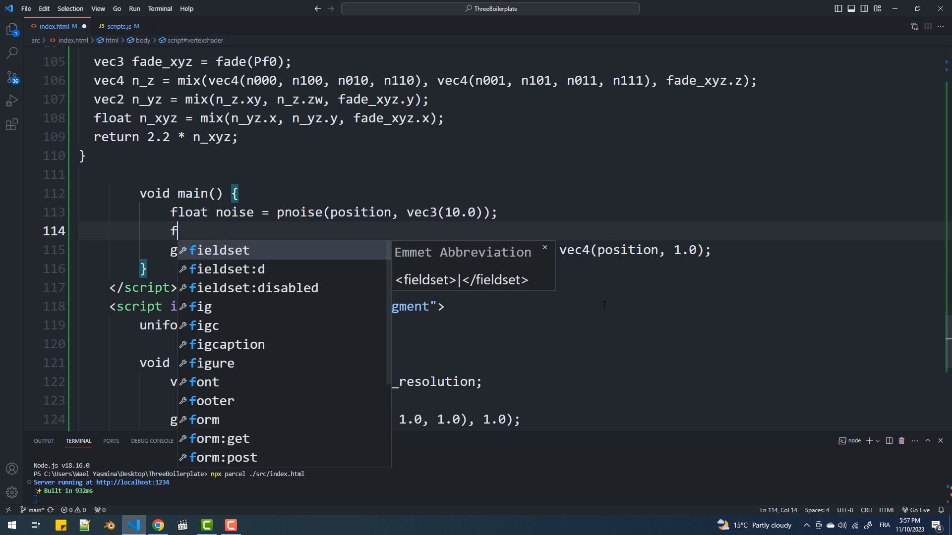
type("loat displacement")
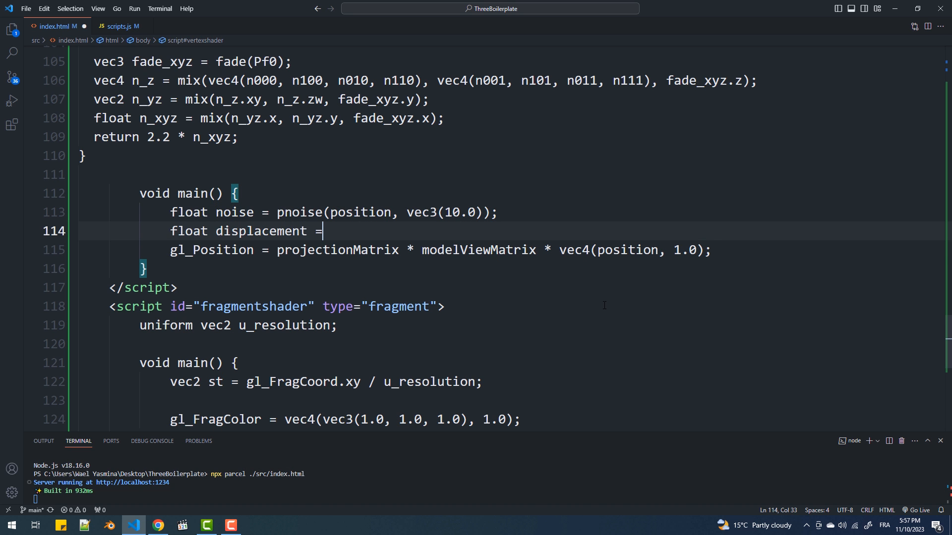
type(" = noise / 10.0;")
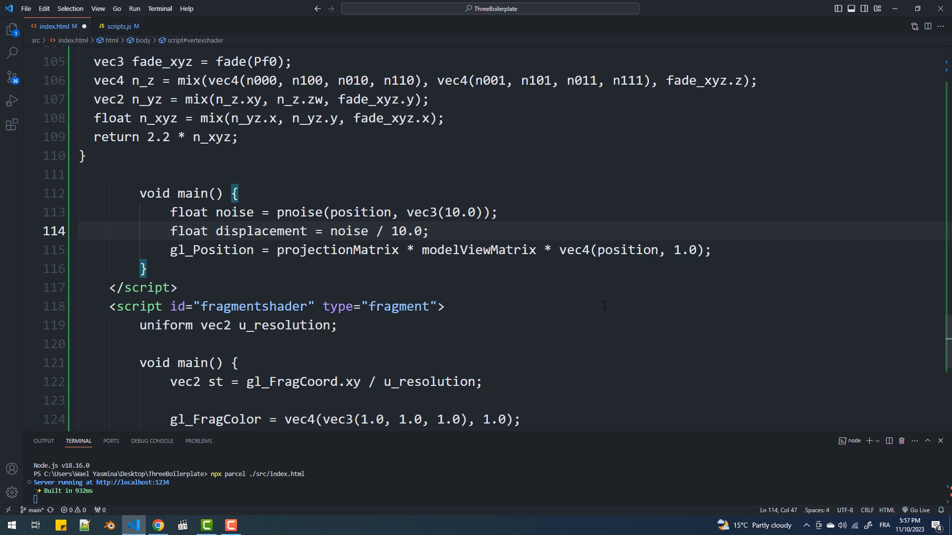
key("Return")
type("vec3 newPosition")
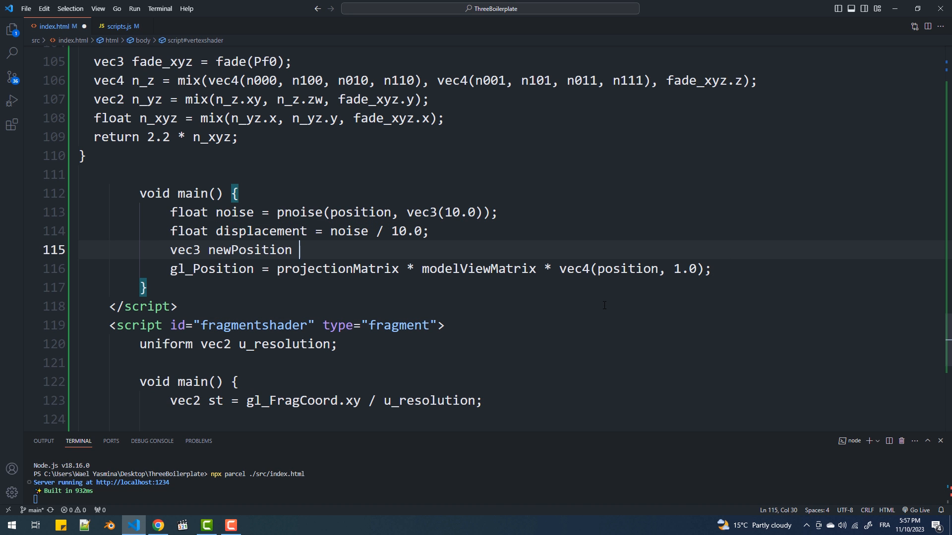
type(" = position + normal")
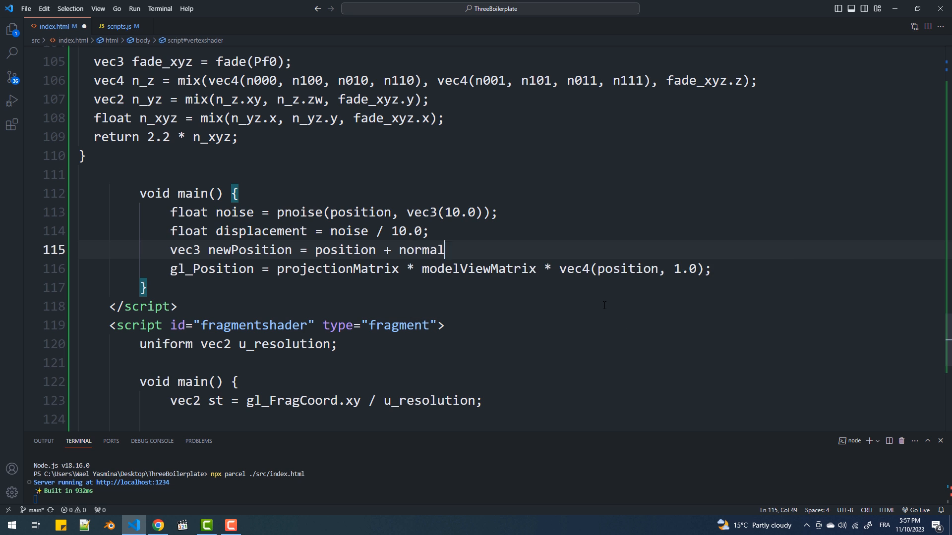
type(" * displacement;")
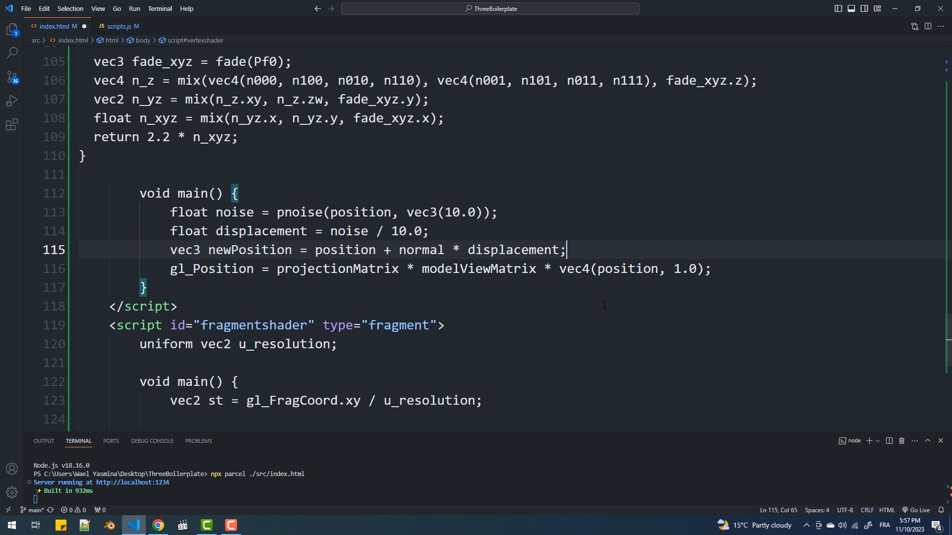
key("Down")
key("Right")
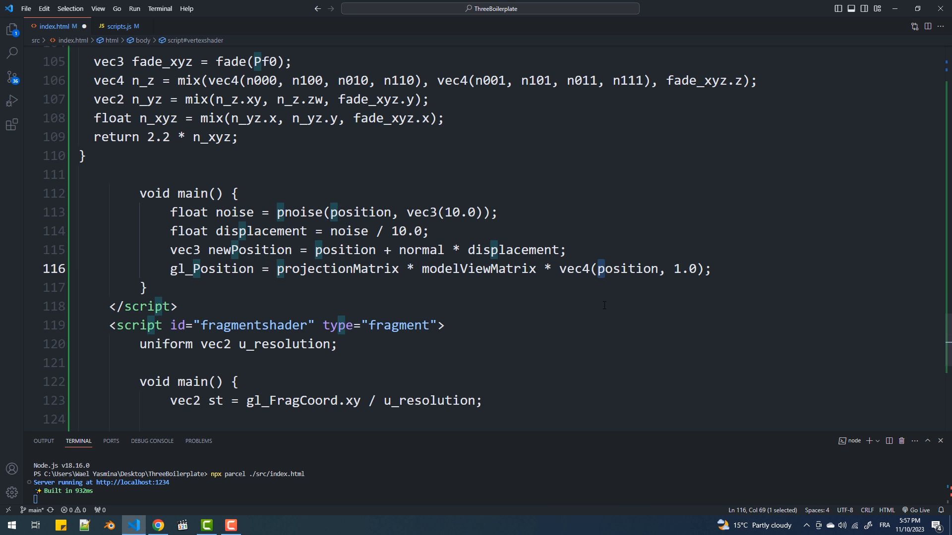
type("newP")
key("Delete")
Step: Check the noise-displaced wireframe sphere on the localhost:1234 page
left_click(159, 526)
left_click(74, 8)
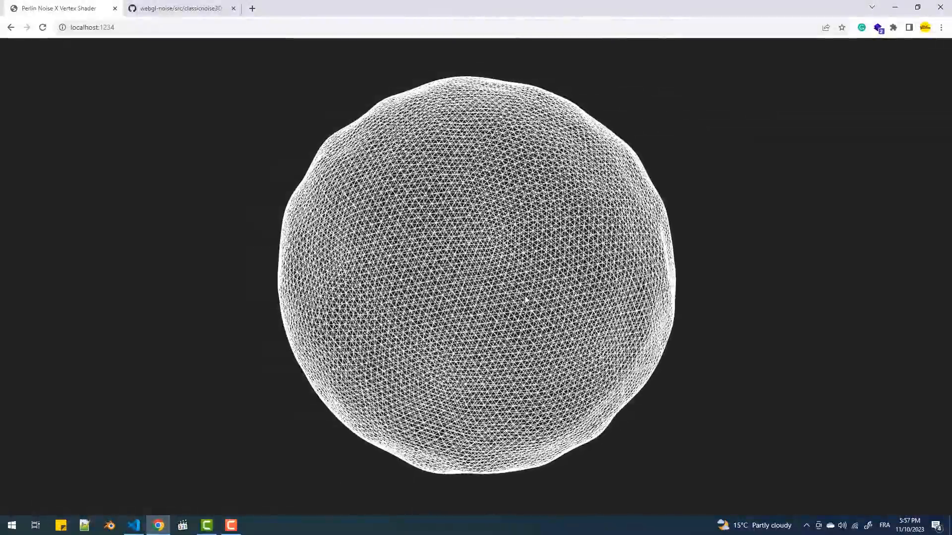
Step: Add '+ u_time' inside pnoise on line 113, save, and check the animated sphere
left_click(133, 526)
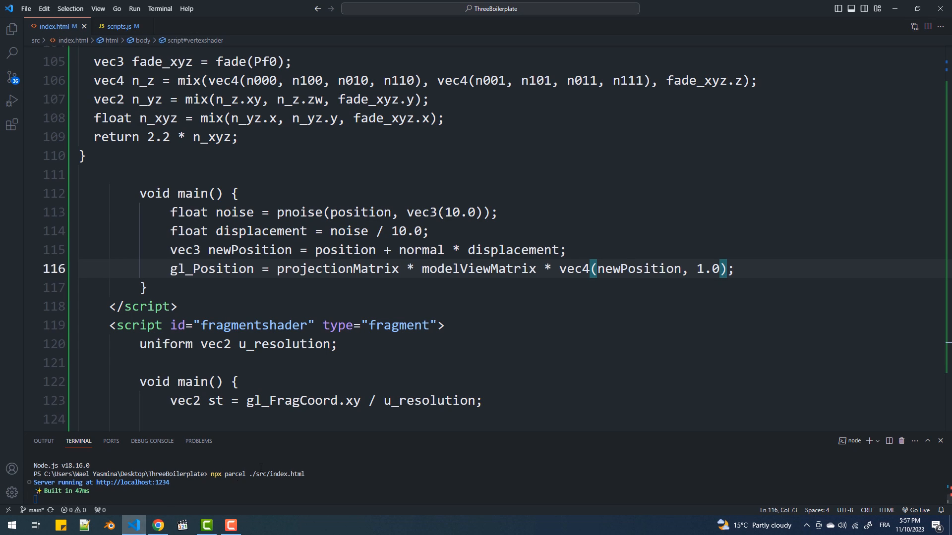
left_click(393, 213)
type("+")
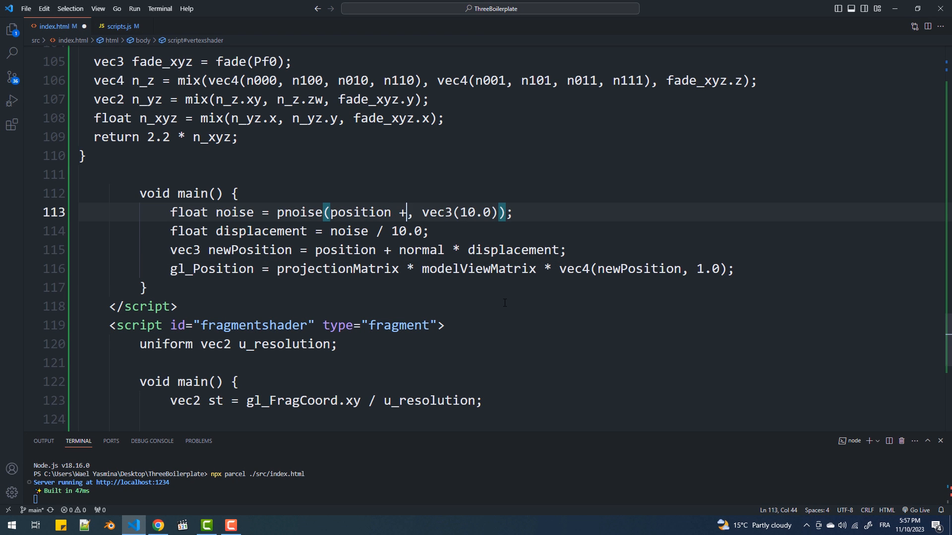
type("u_time")
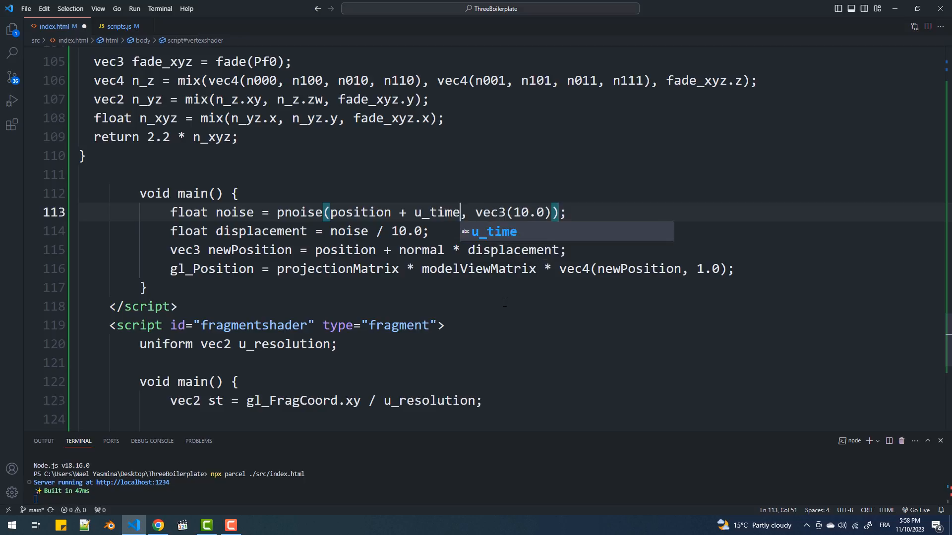
key("ctrl+s")
key("Escape")
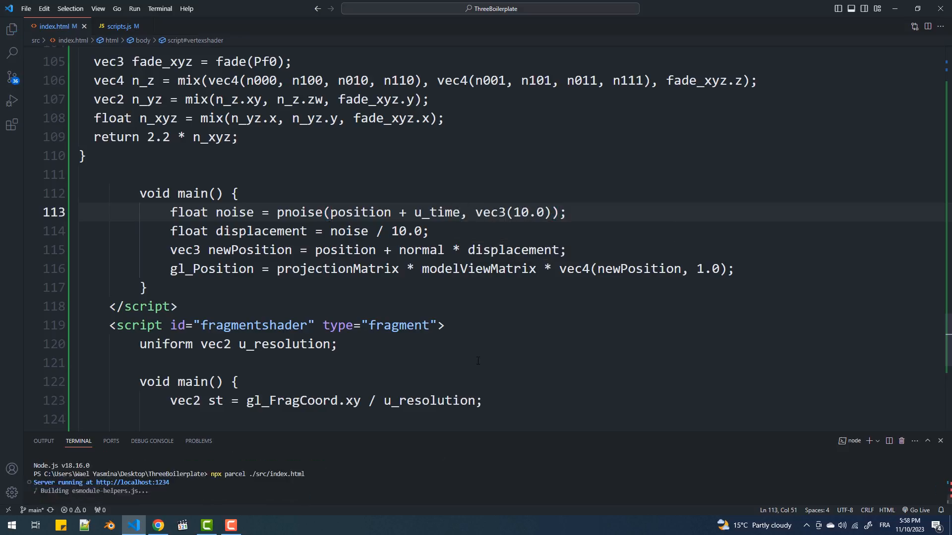
left_click(158, 526)
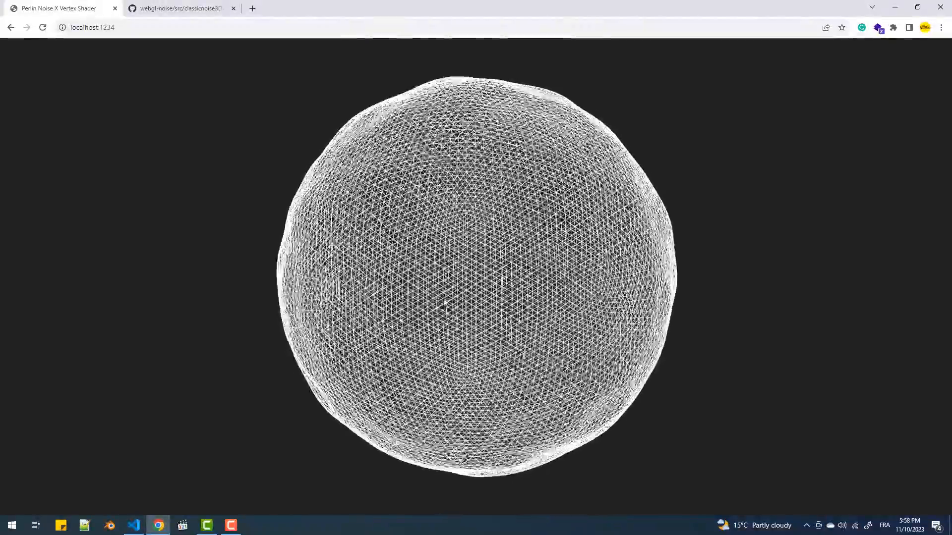
Step: Multiply the noise by 5.0, save, and view the strongly rippling sphere
left_click(134, 527)
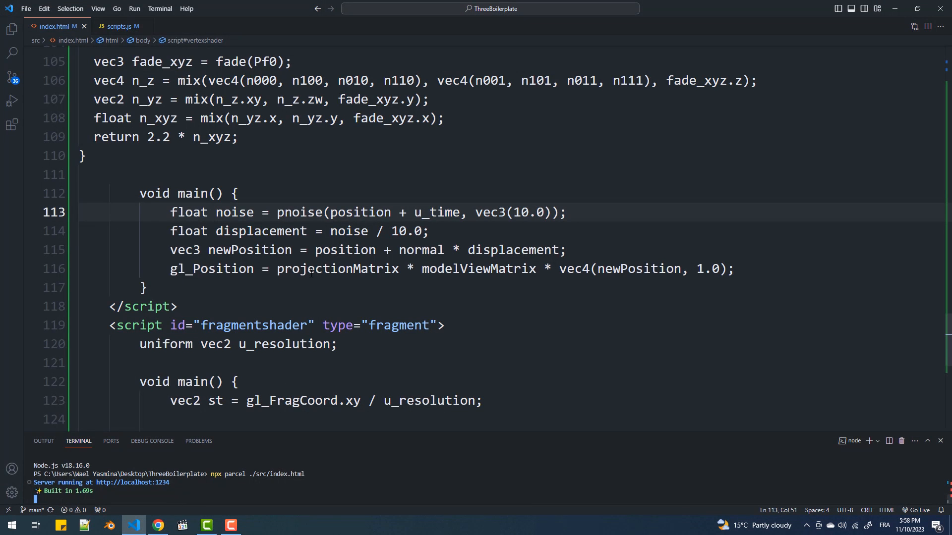
left_click(276, 212)
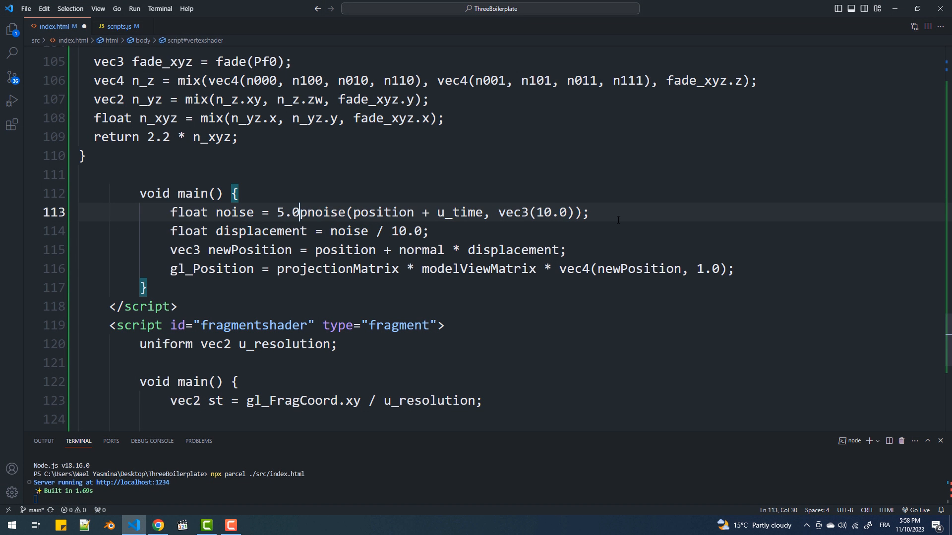
key("ctrl+s")
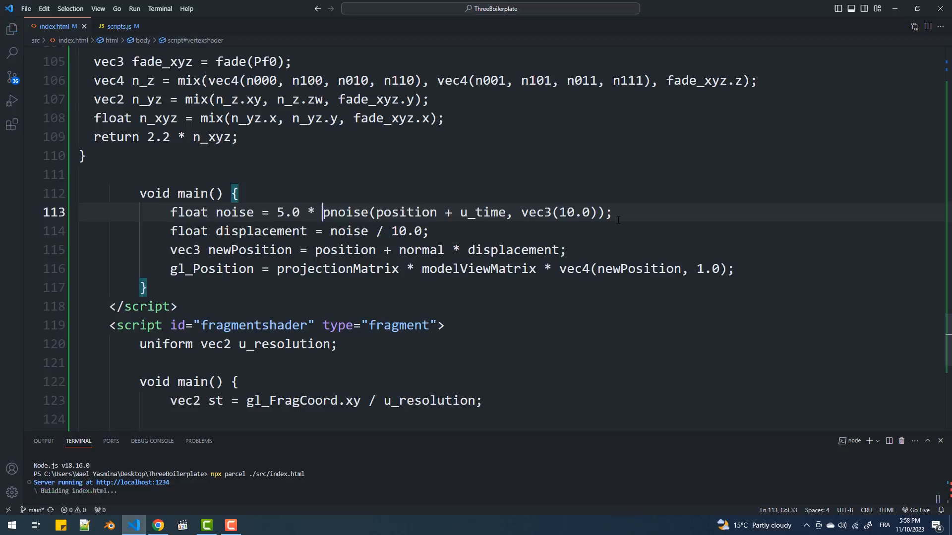
left_click(157, 527)
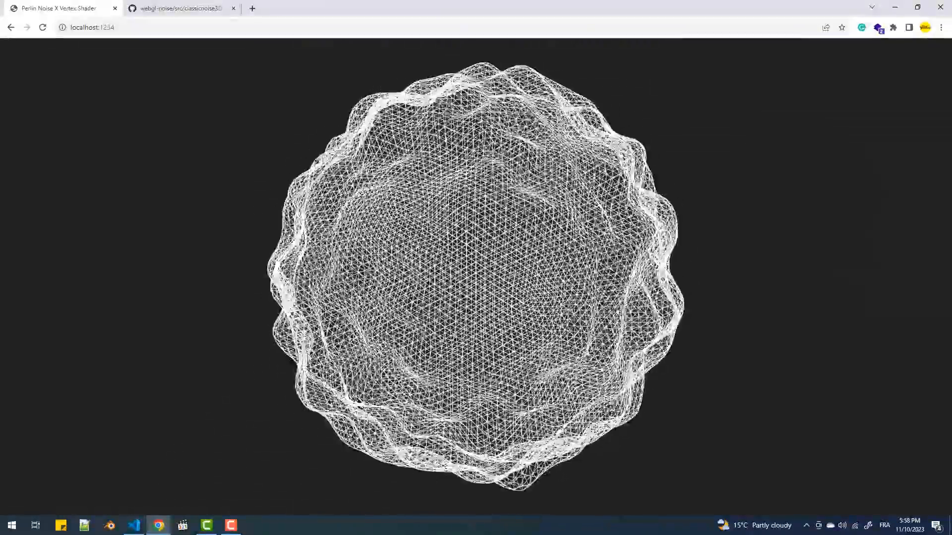
Step: Set gl_FragColor to vec4(vec3(st.x, st.y, 1.0), 1.0), save, and view the gradient
left_click(134, 527)
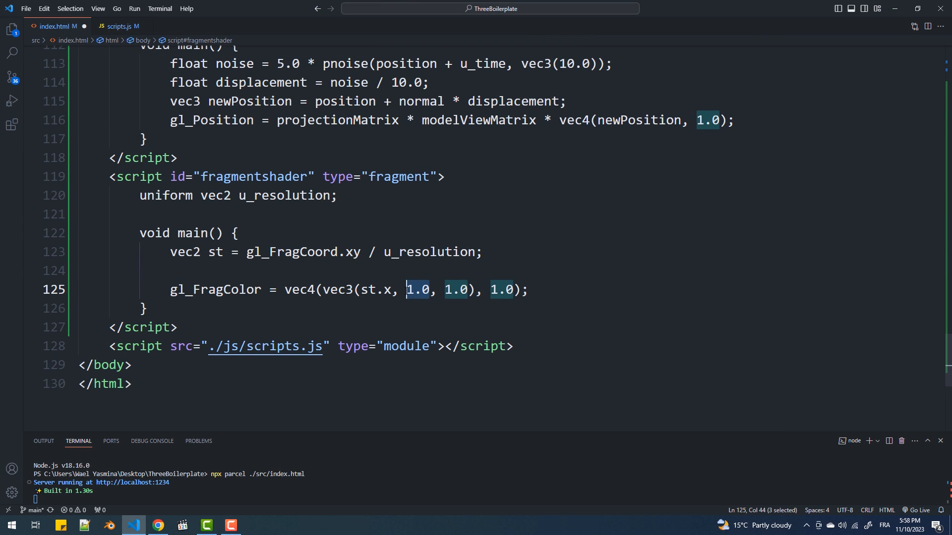
type("st.y")
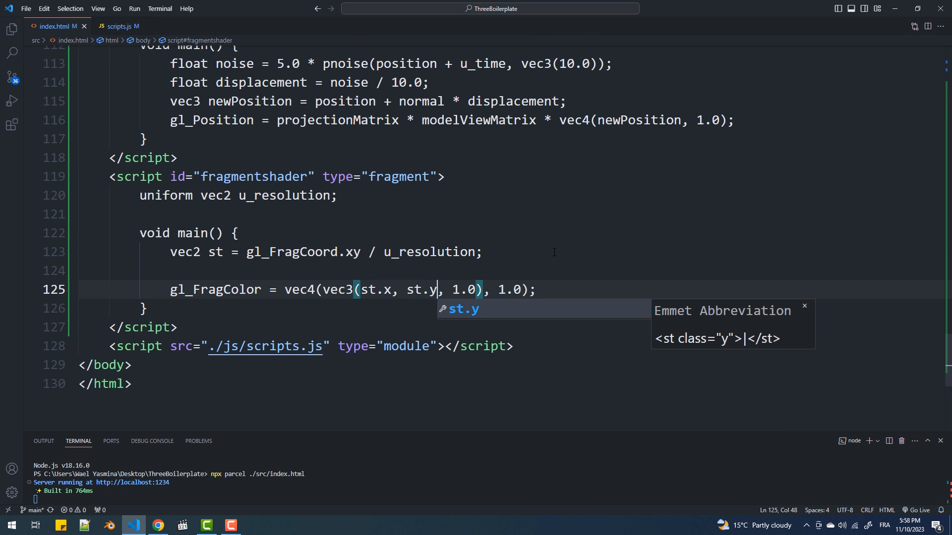
key("ctrl+s")
left_click(158, 527)
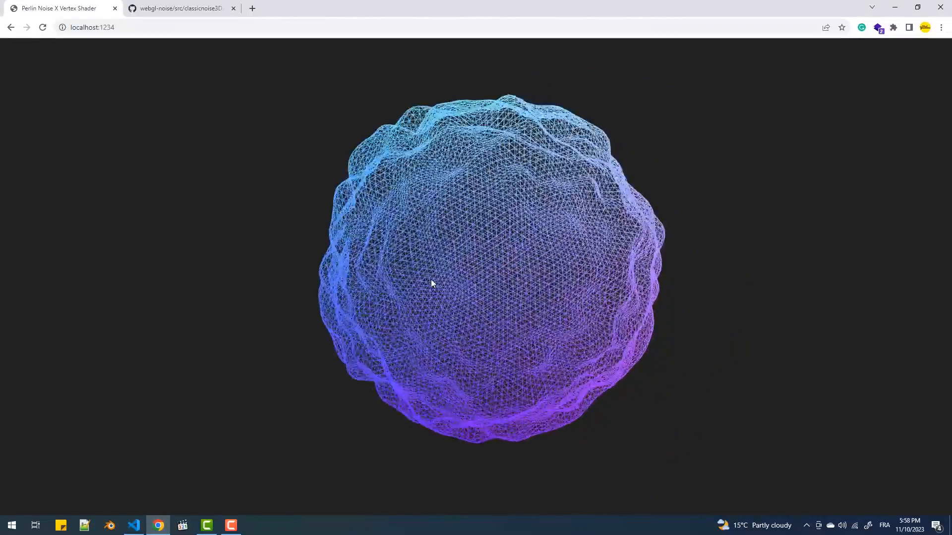
Step: In scripts.js give animate() a time parameter and start a line after the render call
left_click(134, 525)
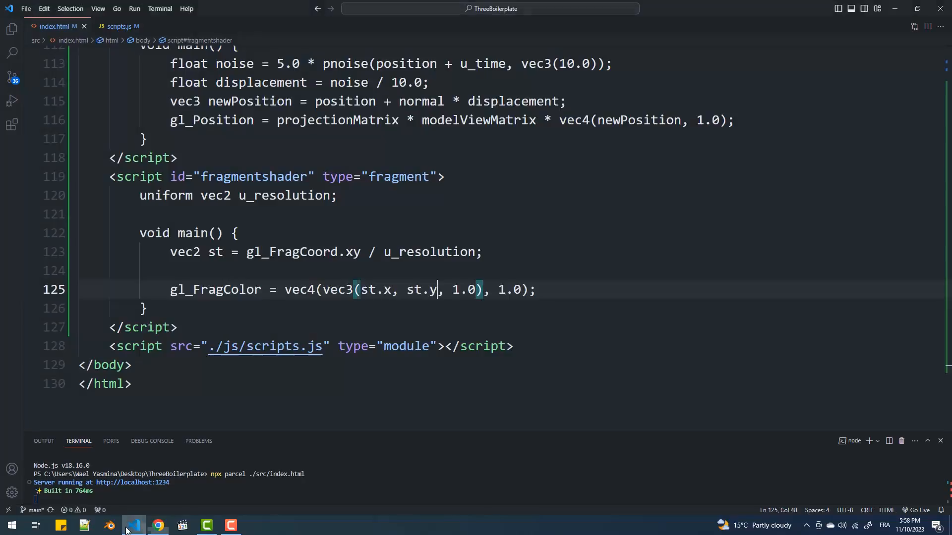
left_click(118, 26)
scroll(323, 263, "down", 3)
left_click(203, 203)
type("ti")
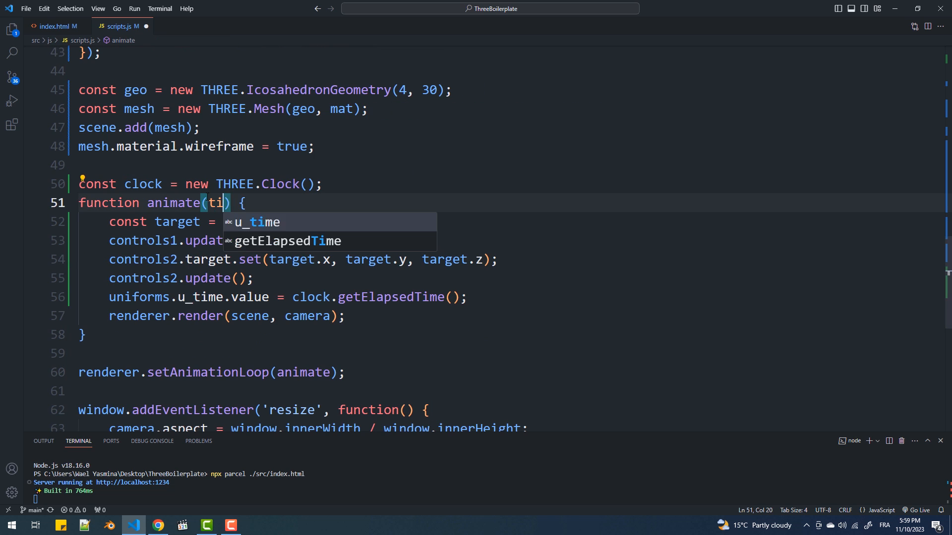
type("me")
left_click(389, 316)
key("Return")
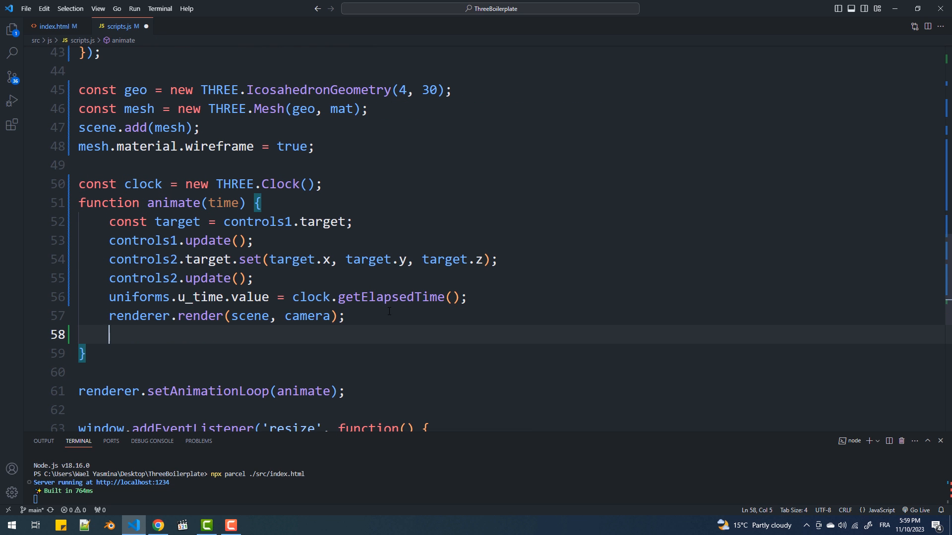
type("mesh.rotation")
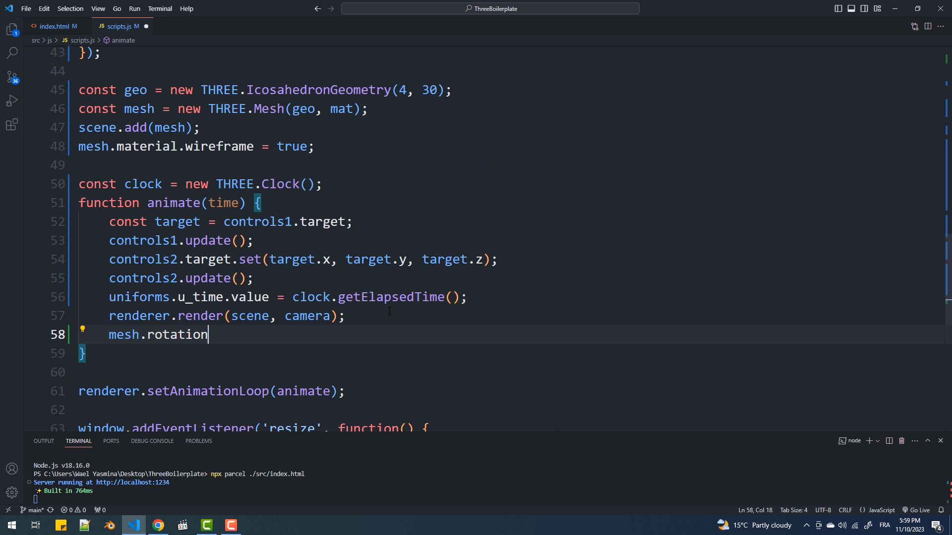
type(".x = time * 0.0003;")
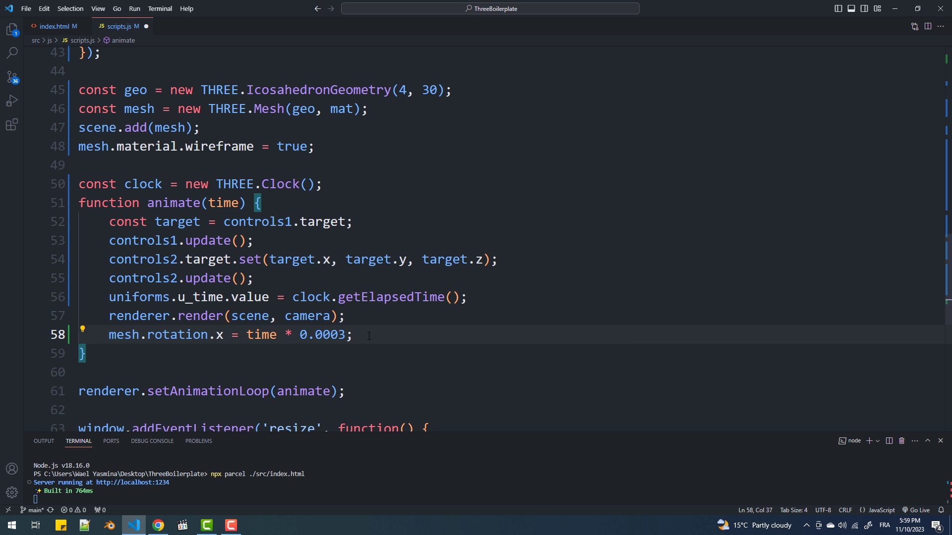
Step: Set mesh.rotation.x and mesh.rotation.z to time * 0.0003, save, and view the rotating sphere
key("shift+Home")
key("ctrl+c")
key("End")
key("Return")
key("ctrl+v")
key("BackSpace")
type("z")
key("ctrl+s")
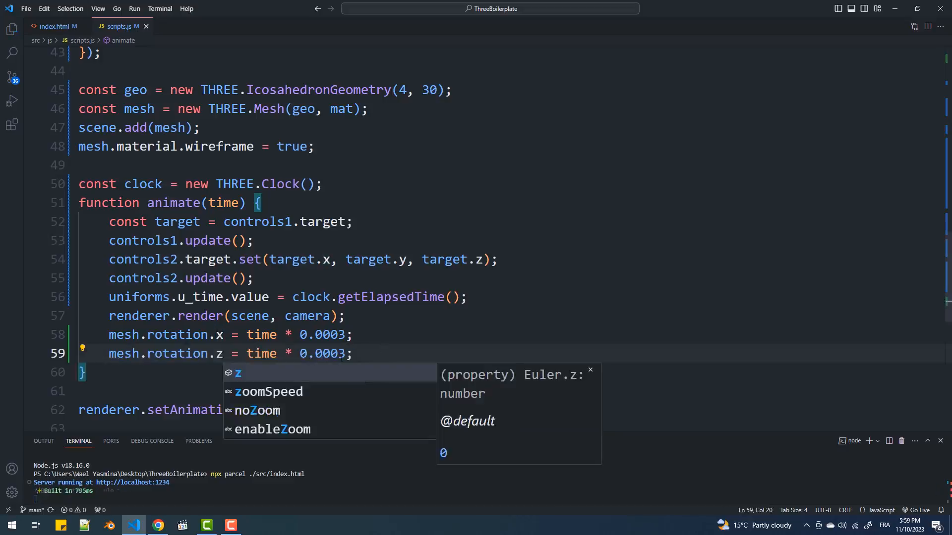
left_click(158, 526)
scroll(347, 323, "down", 5)
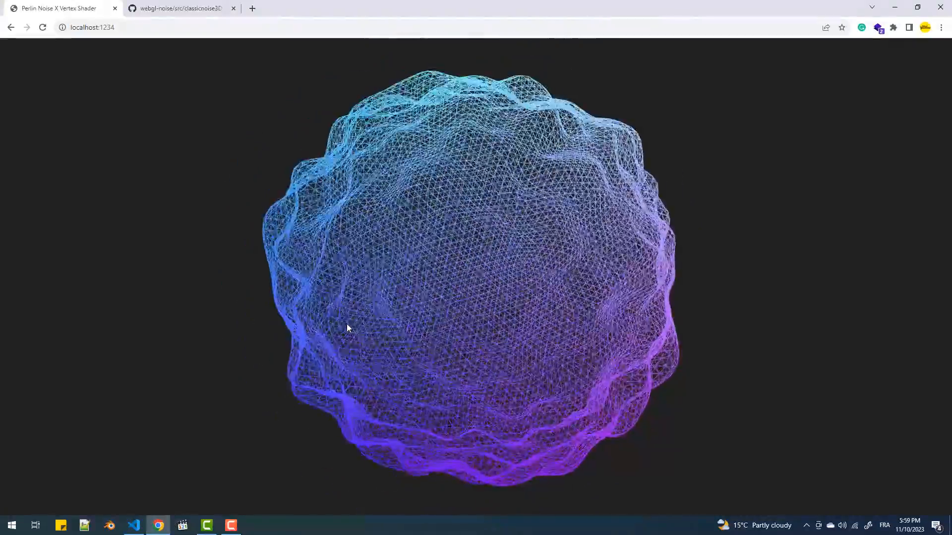